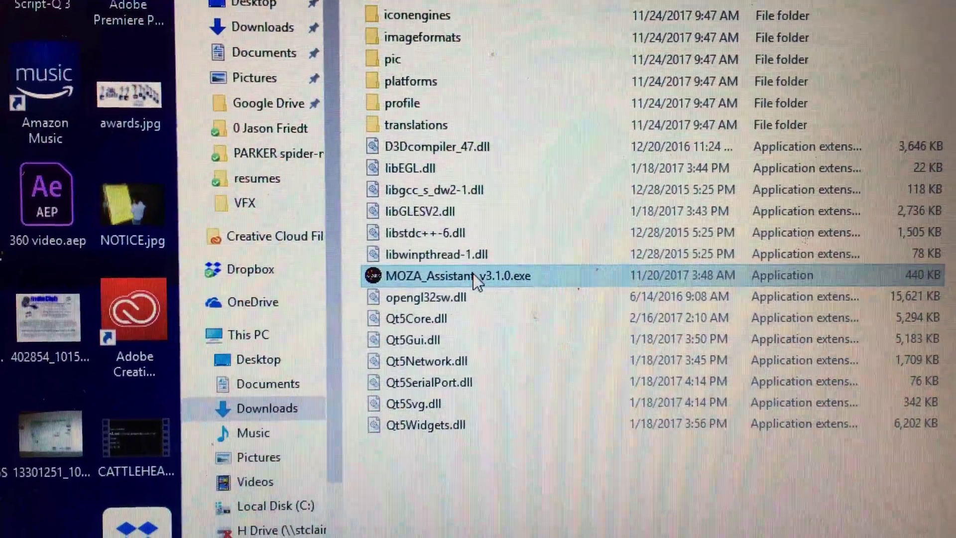
Launch MOZA_Assistant_v3.1.0.exe from the downloaded package folder.
double_click(470, 274)
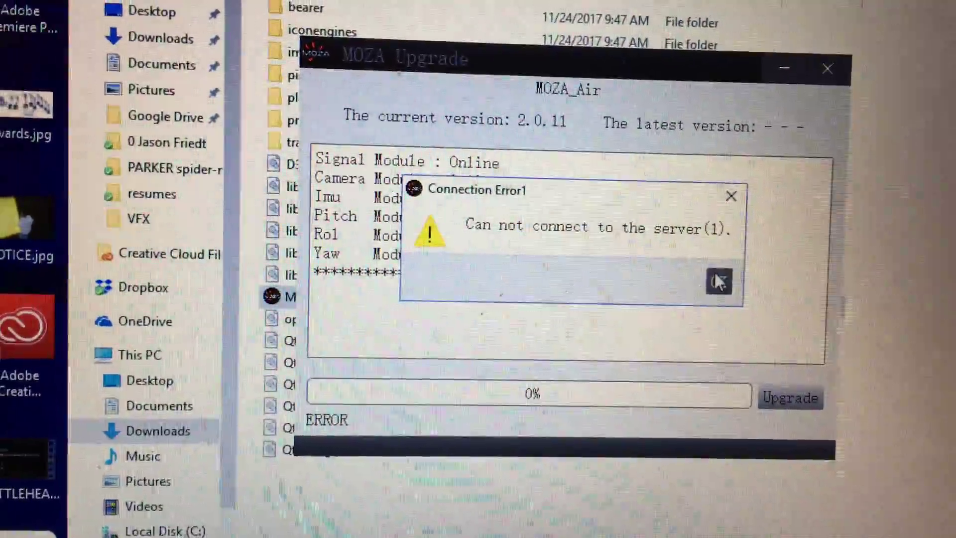
Dismiss the Connection Error and close the upgrade window to get the power-off prompt.
left_click(717, 277)
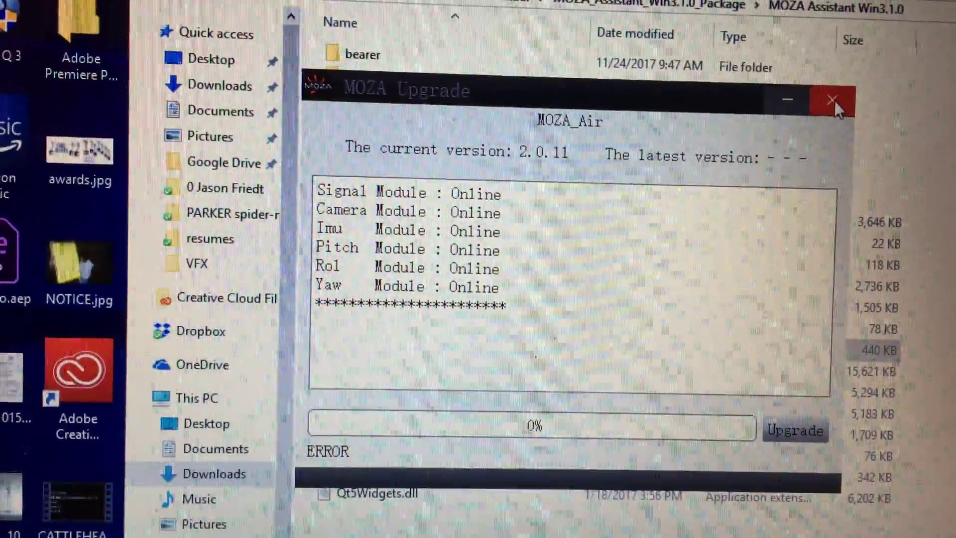
left_click(824, 101)
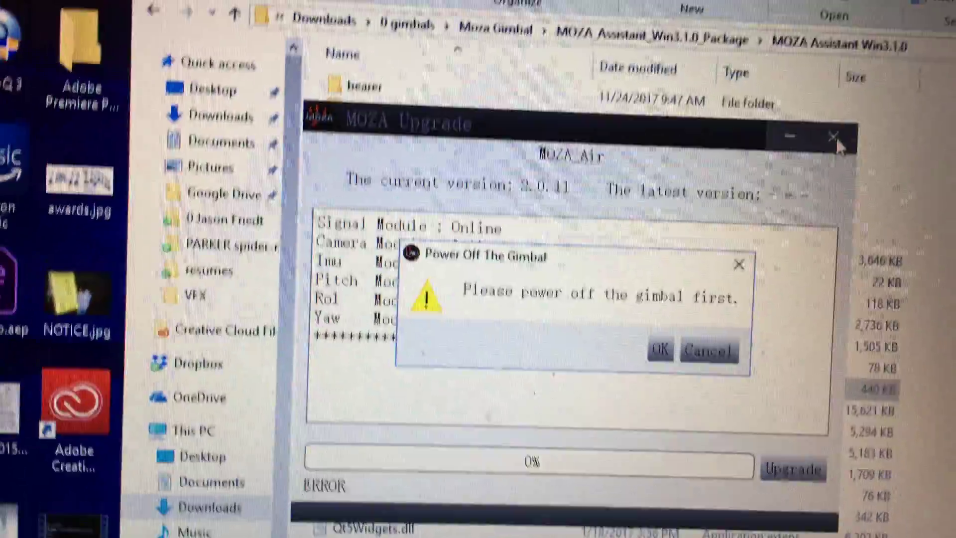